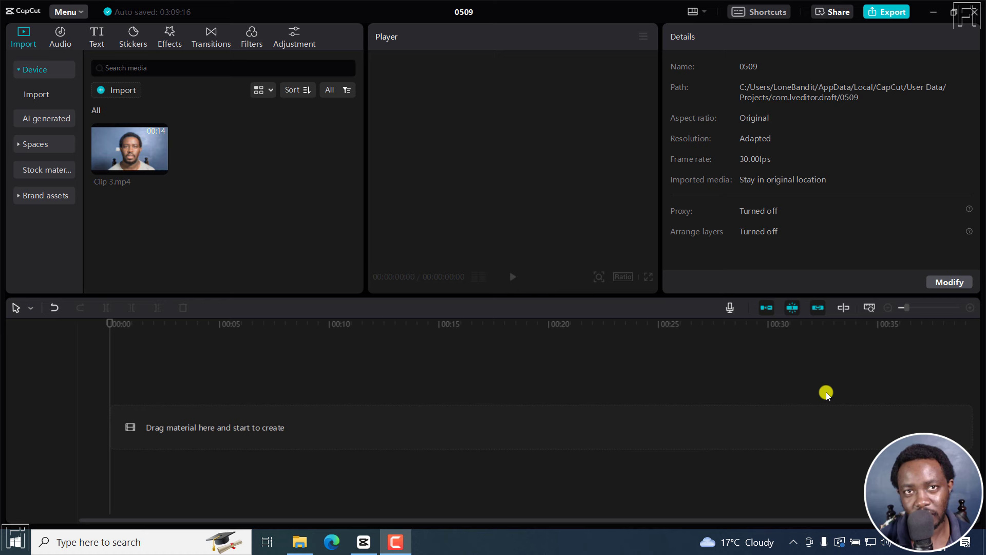
Add the imported Clip 3.mp4 to the timeline.
click(159, 167)
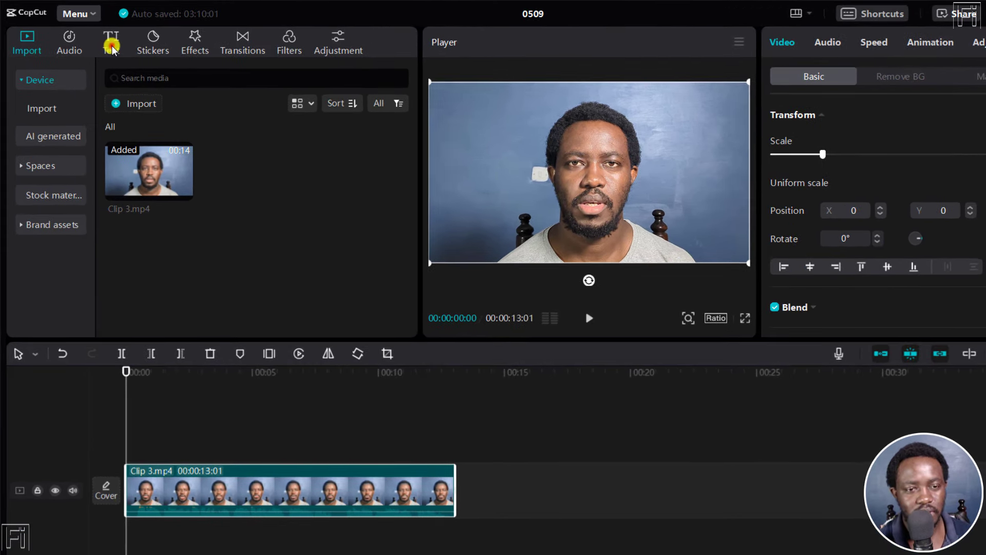
Bring up Auto captions under Text and confirm English as the spoken language.
click(111, 42)
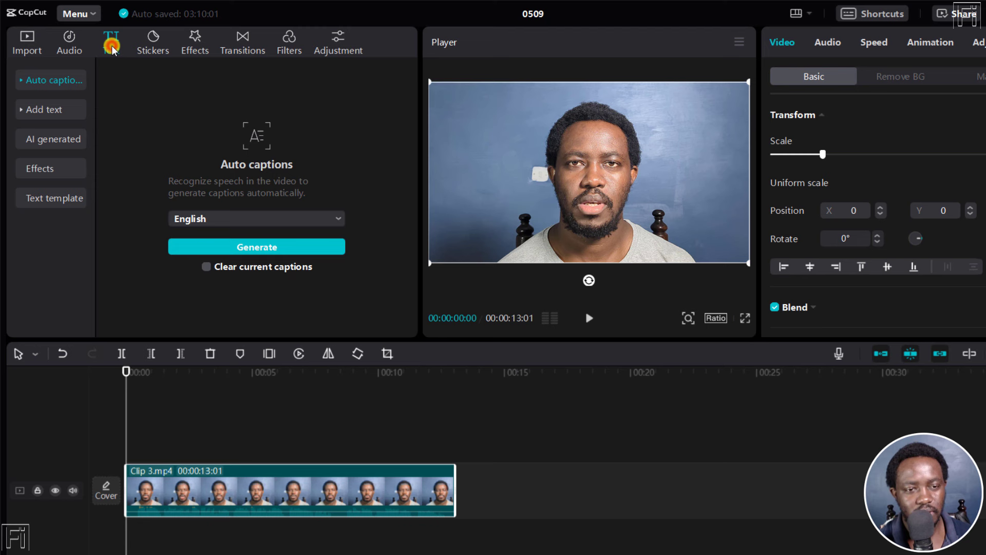
click(33, 82)
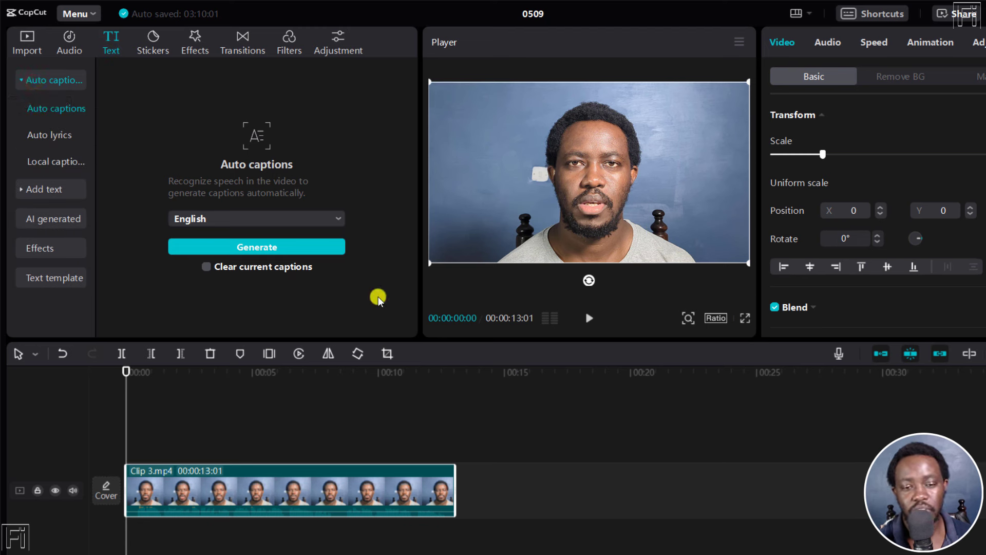
click(341, 219)
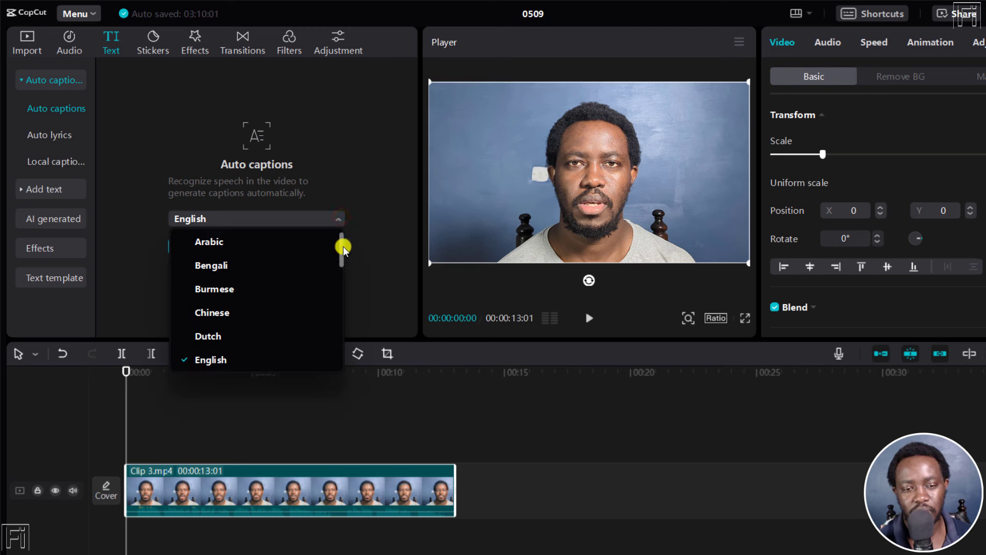
drag(342, 247, 334, 354)
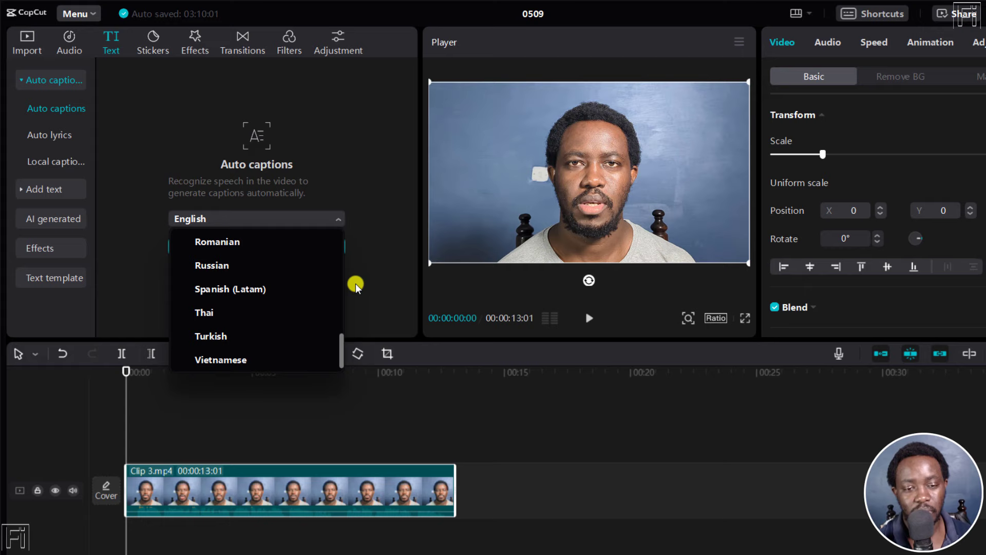
click(372, 239)
Generate English captions from the clip's speech and play back to review them.
click(251, 246)
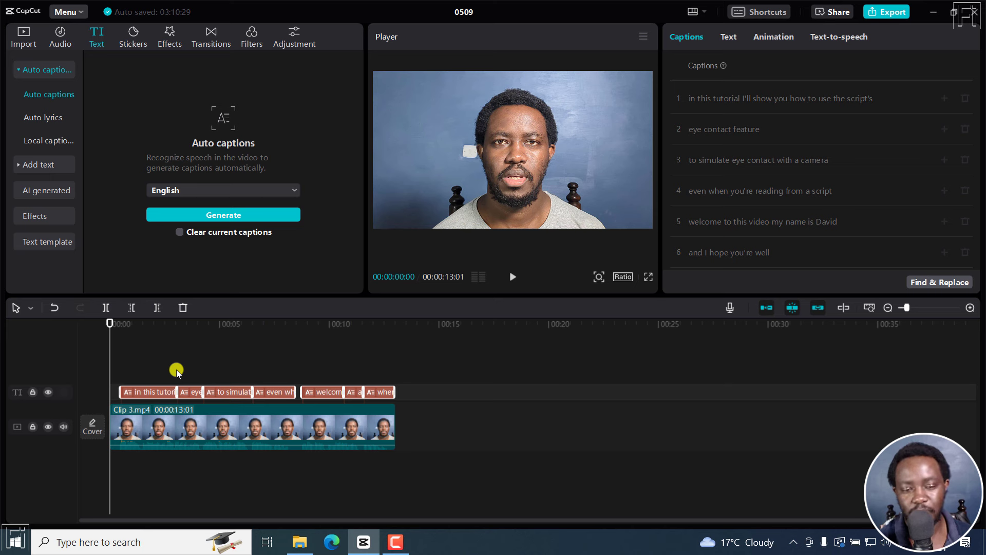
key(space)
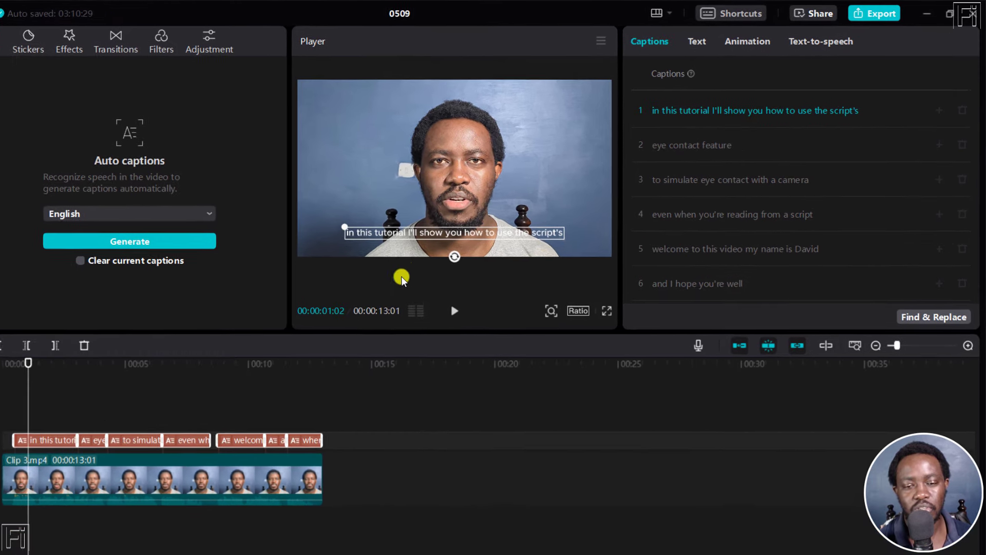
mouse_move(774, 99)
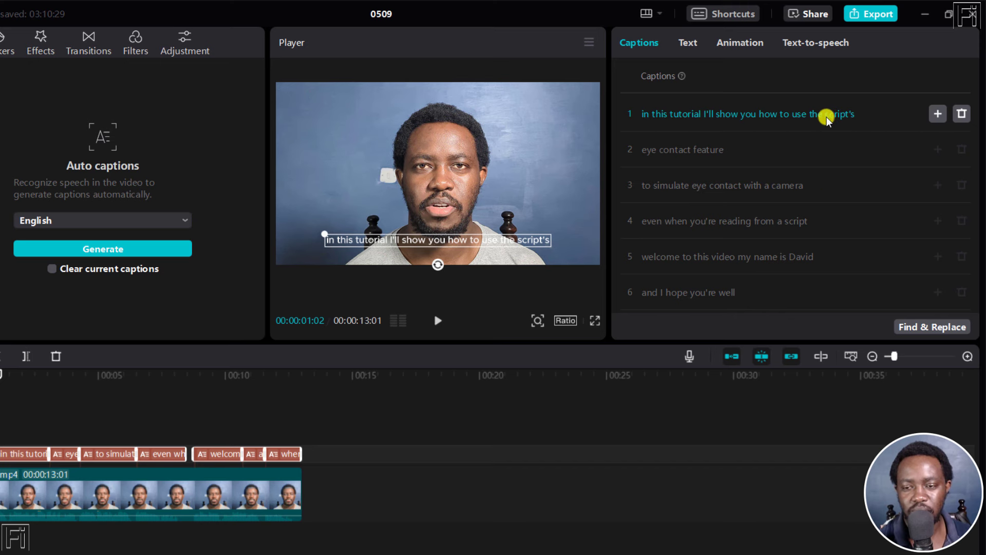
Correct caption 1 to 'In this tutorial I'll show you how to use the Descript's', then select all captions.
click(825, 117)
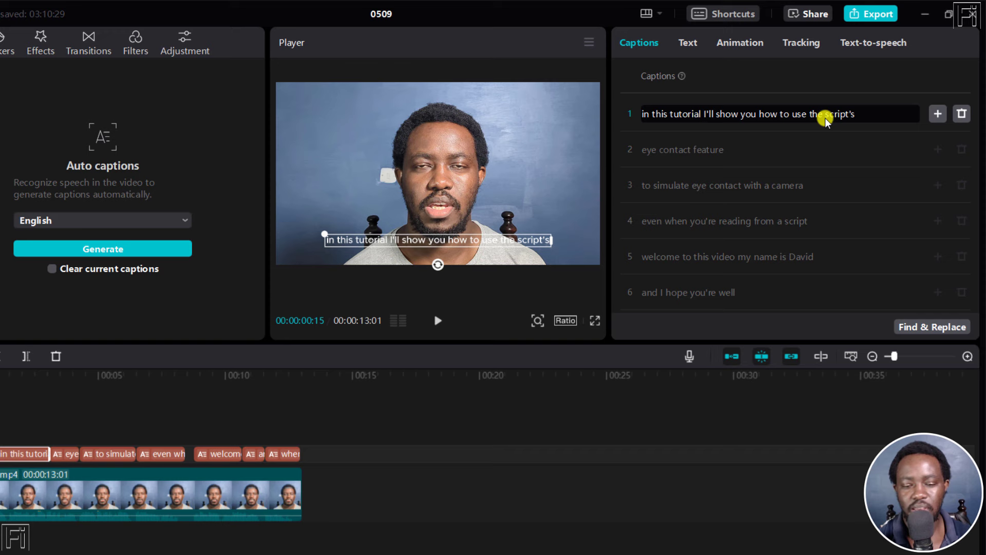
text(De)
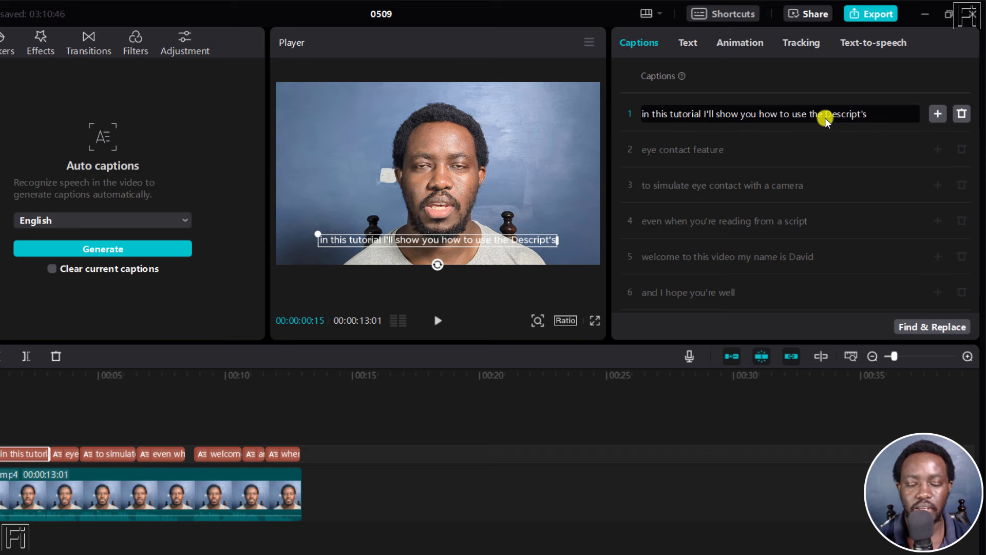
key(Delete)
text(I)
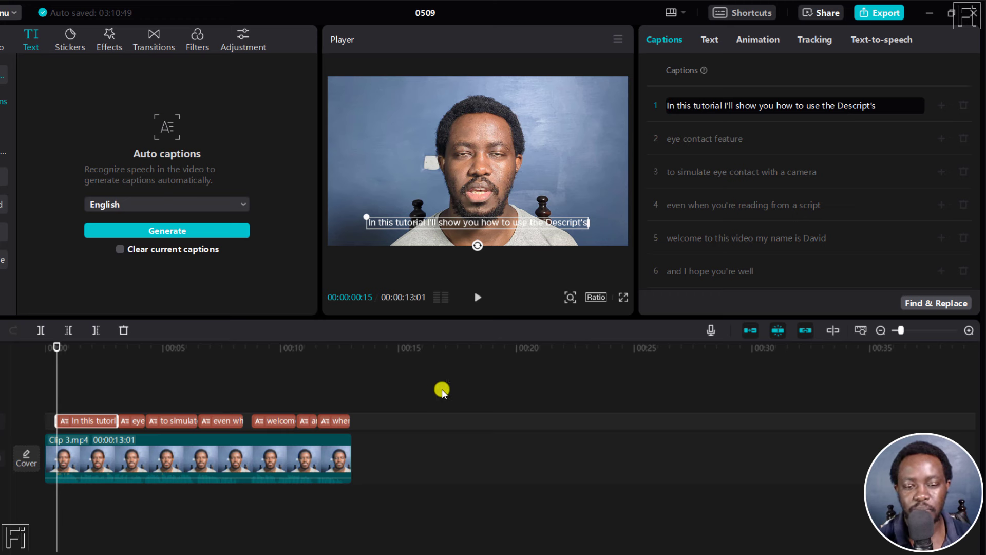
click(386, 406)
drag(381, 419, 71, 421)
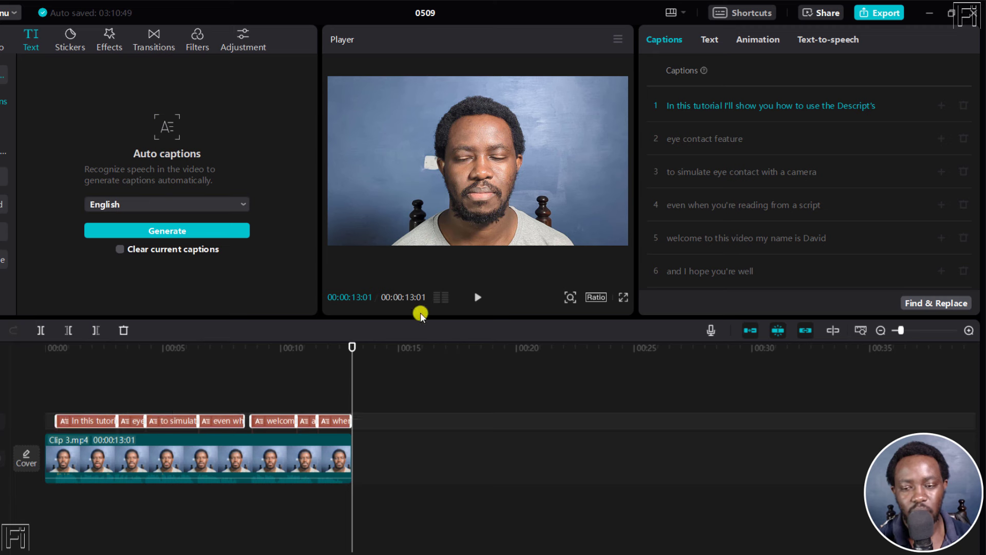
Try the Spring caption animation, then apply Bounce Out to the captions.
click(755, 39)
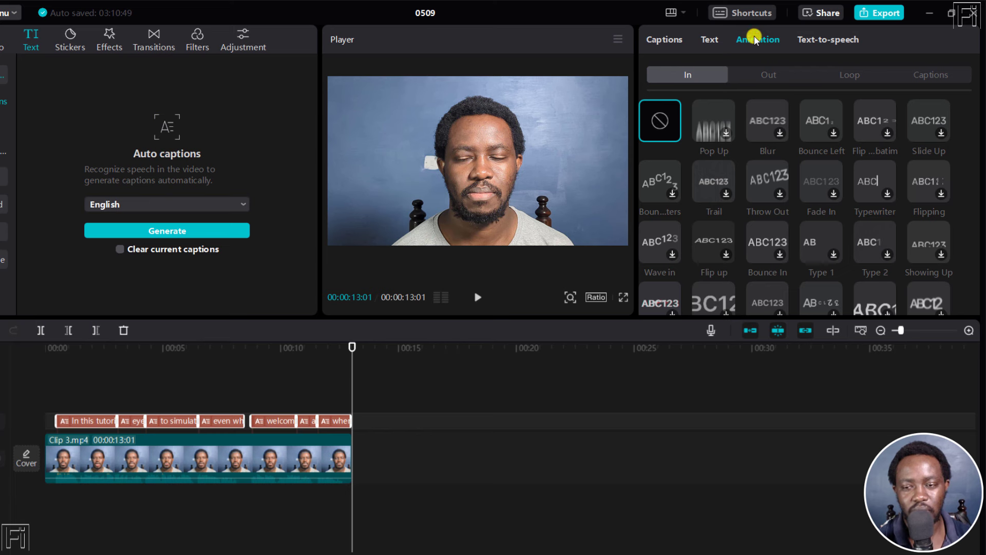
click(933, 74)
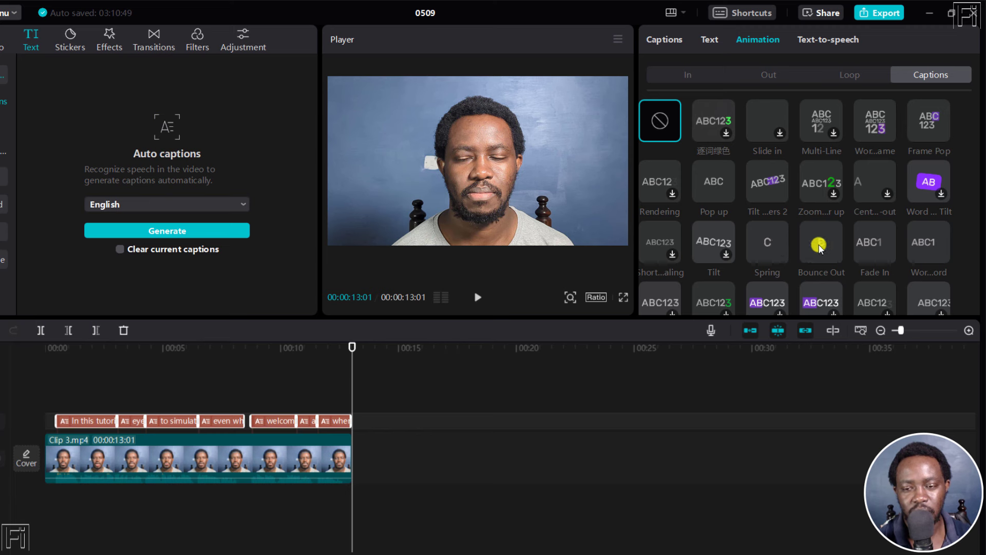
click(767, 247)
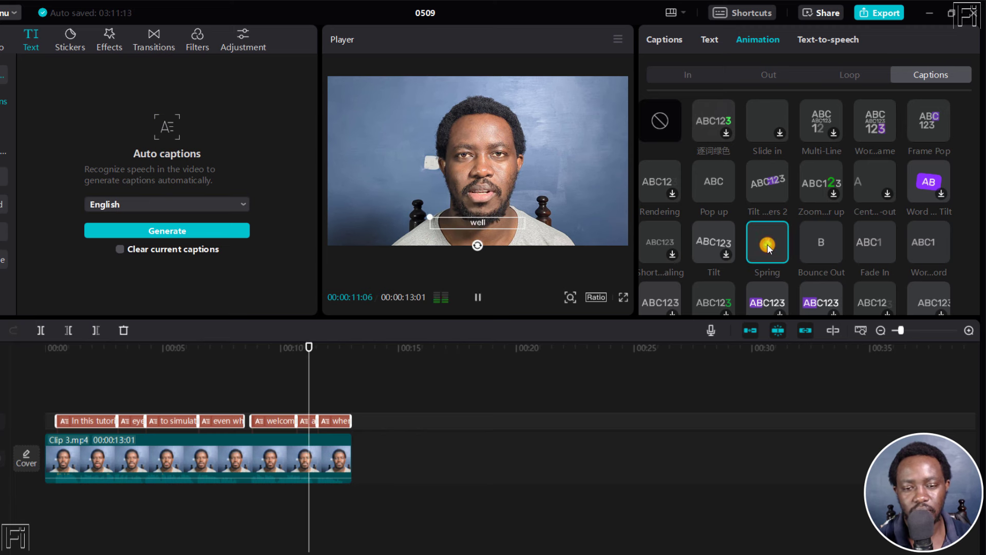
click(823, 243)
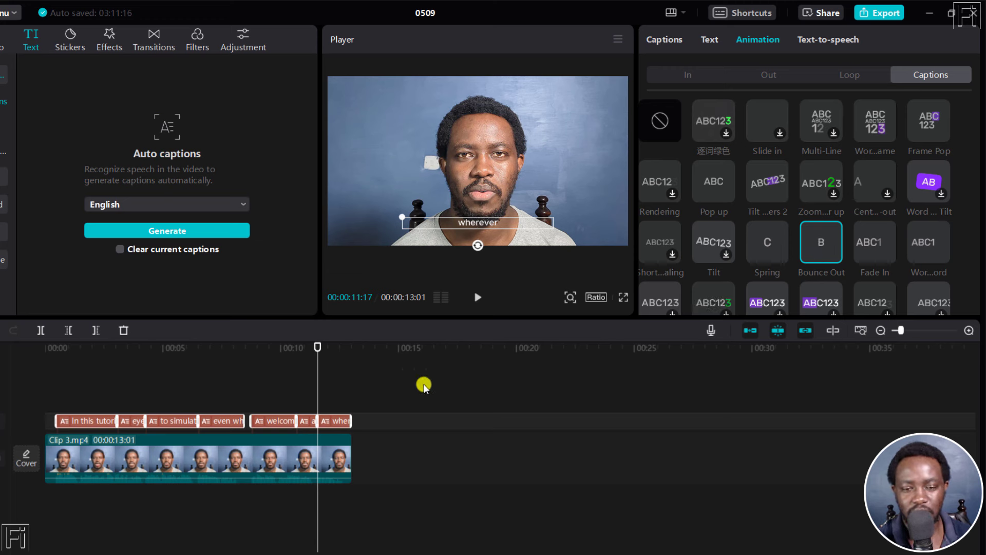
Preview the Bounce Out animation from near the start of the video.
drag(316, 346, 138, 375)
click(44, 368)
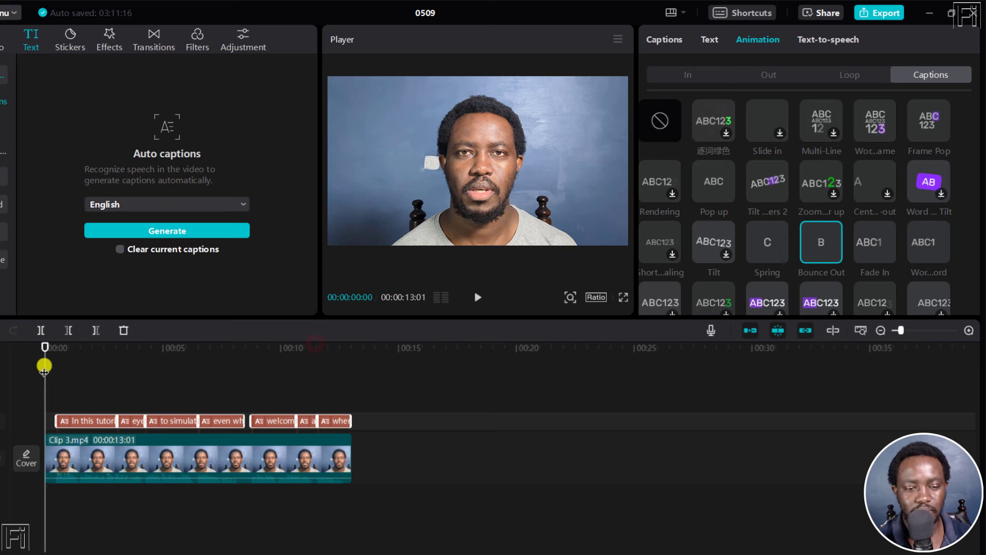
key(space)
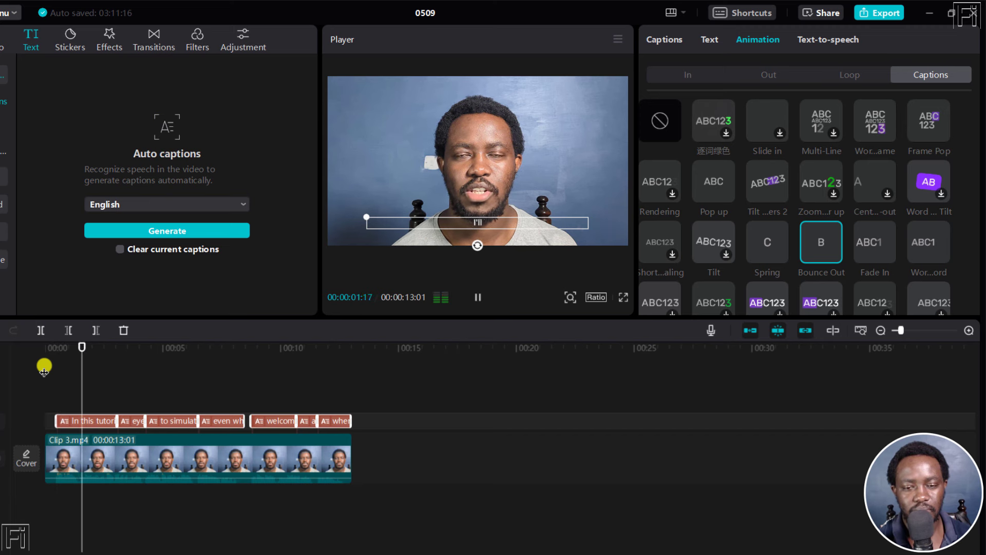
key(space)
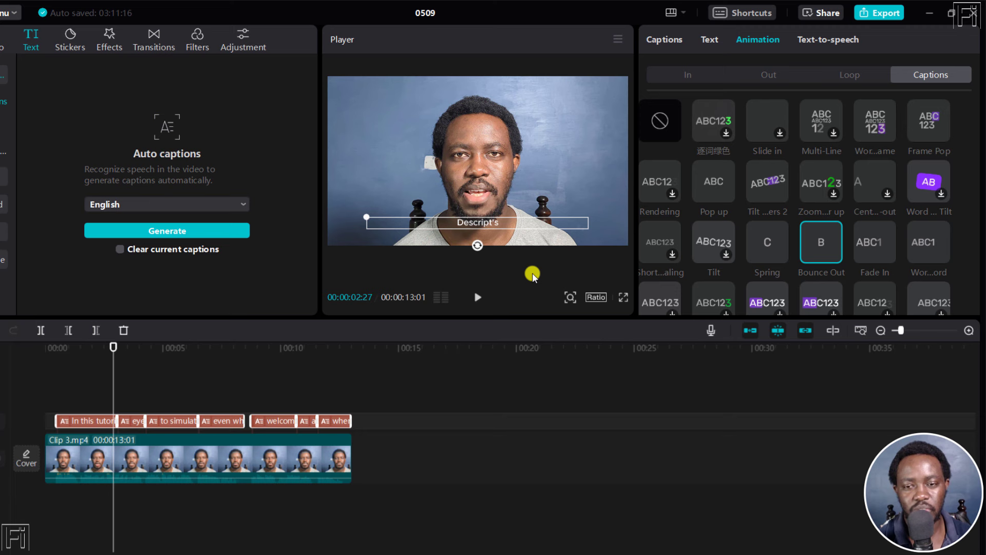
Try Classical and Slender, then give the captions ZY Energy font, size 16, bold.
click(711, 40)
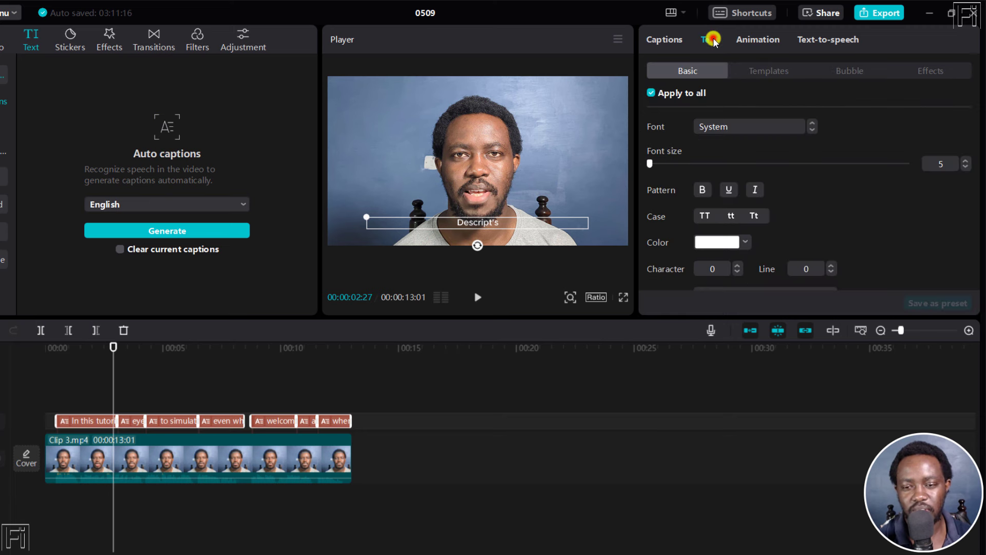
click(793, 127)
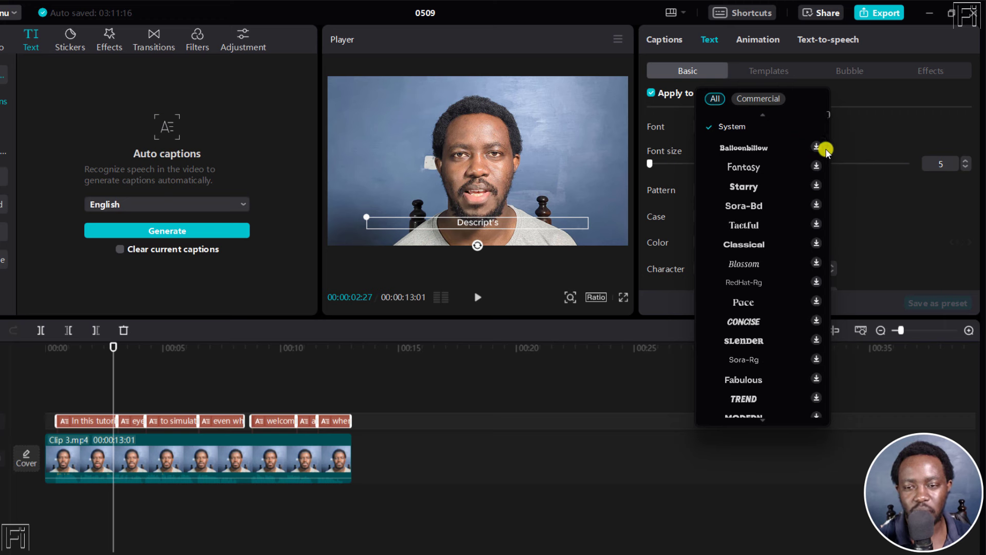
click(743, 245)
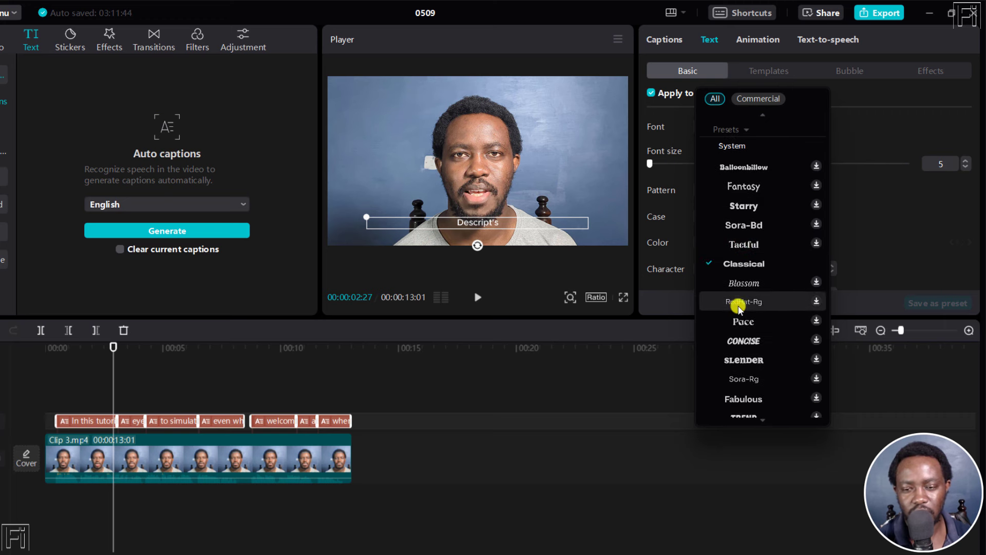
click(743, 360)
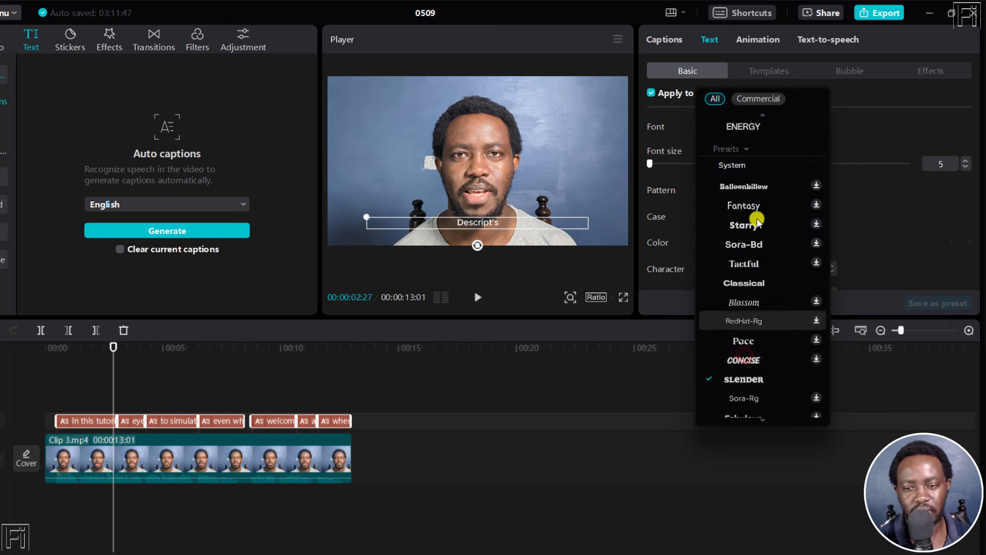
click(742, 127)
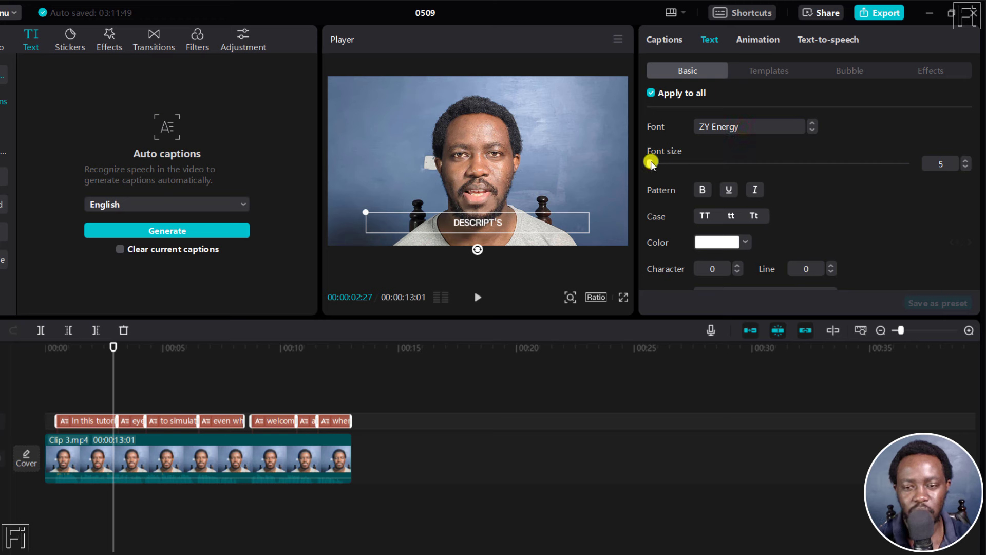
drag(651, 163, 659, 163)
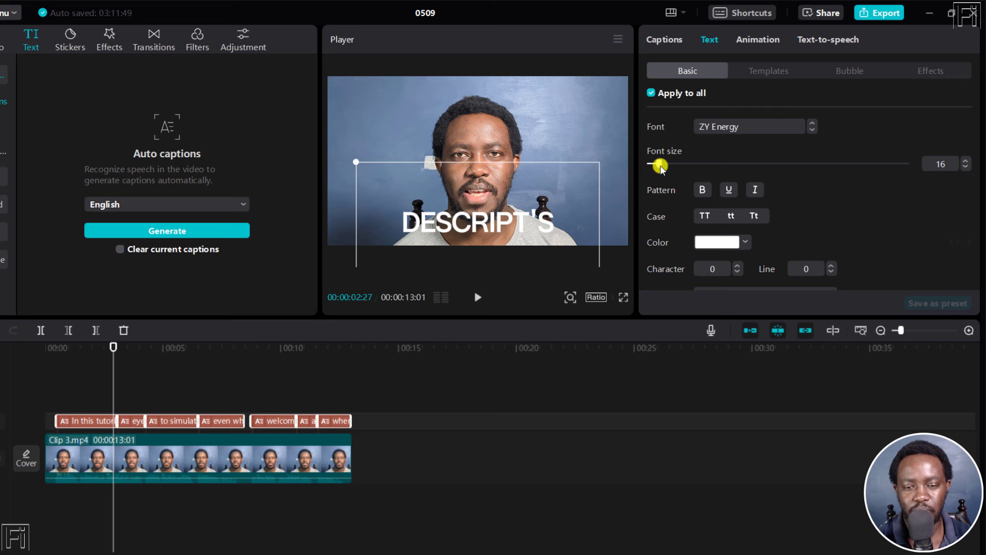
click(703, 190)
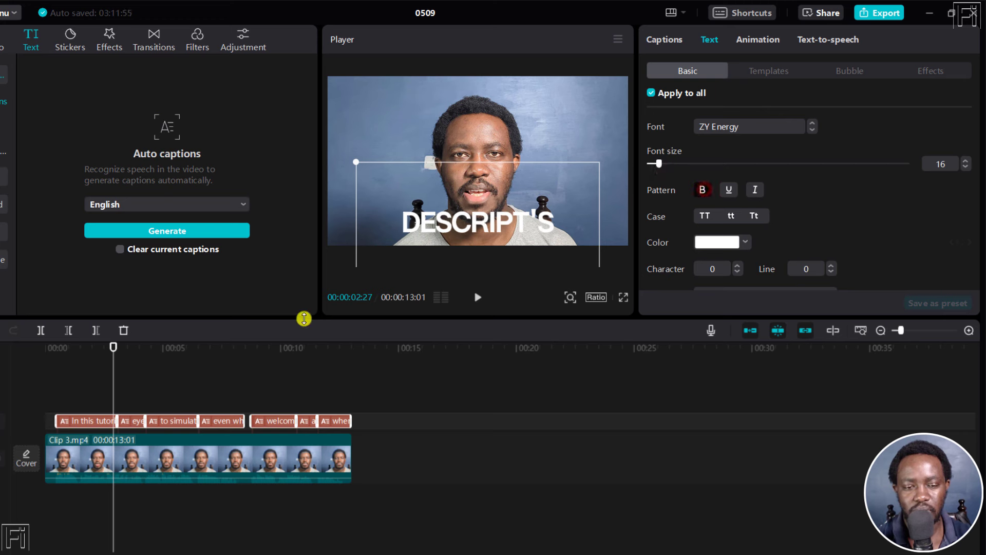
key(Home)
key(space)
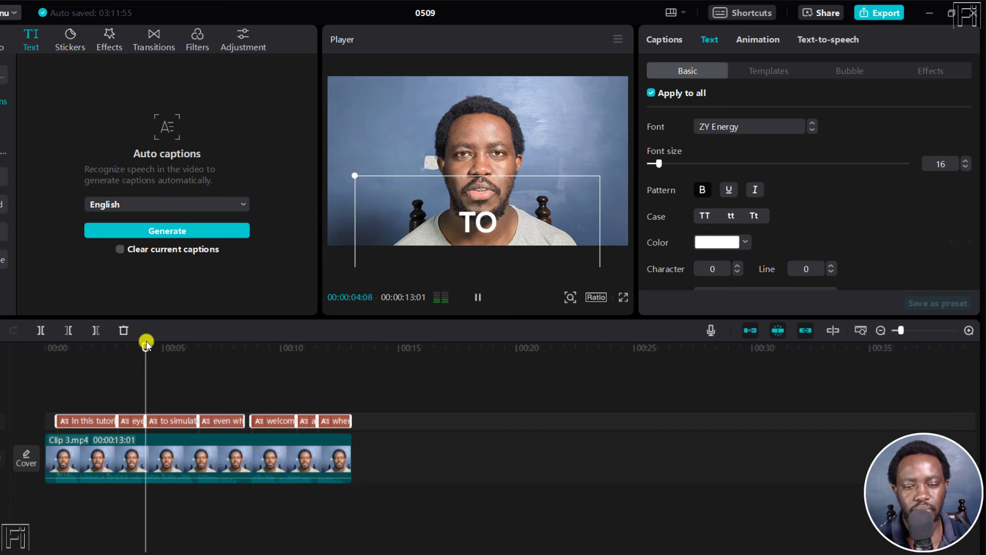
key(space)
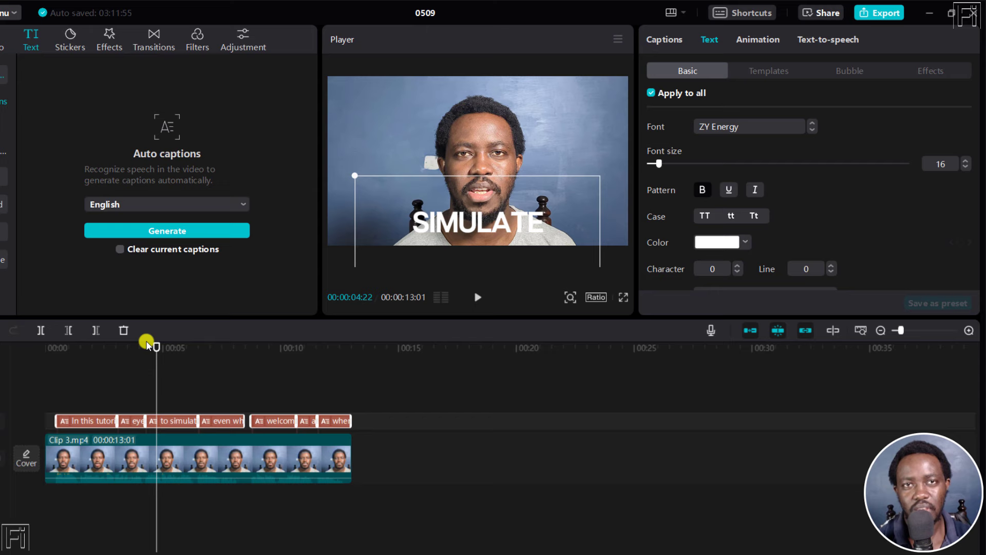